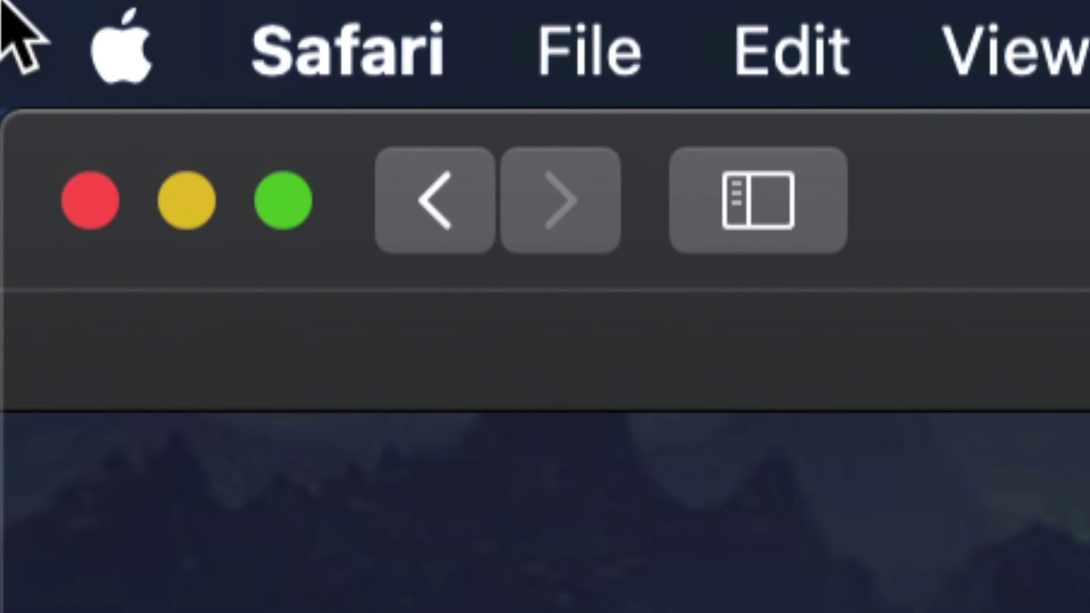
Launch the App Store from the Apple menu and show its application menu
left_click(134, 57)
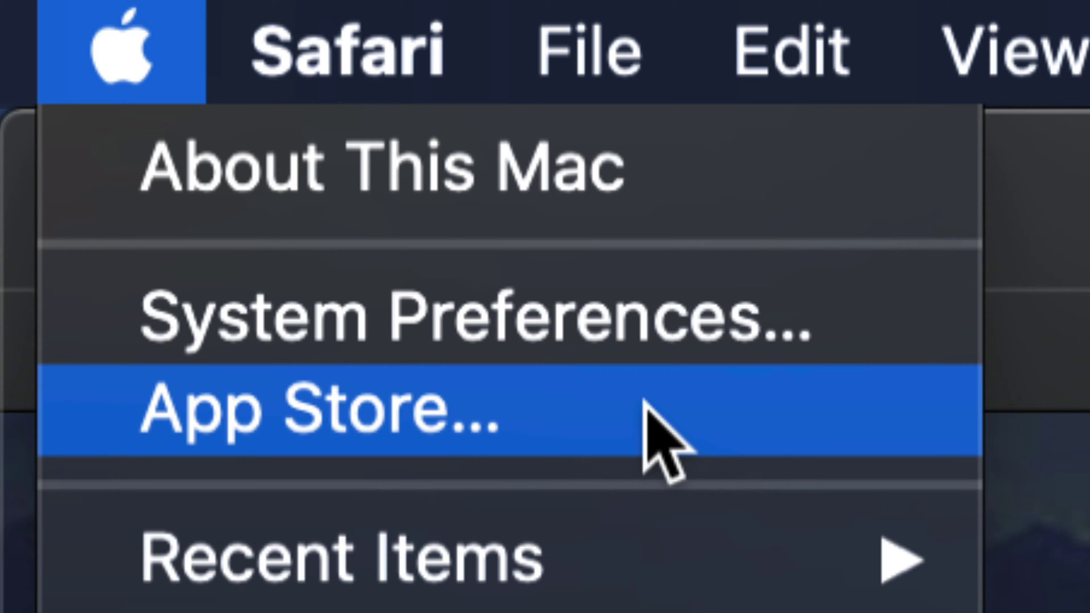
left_click(473, 430)
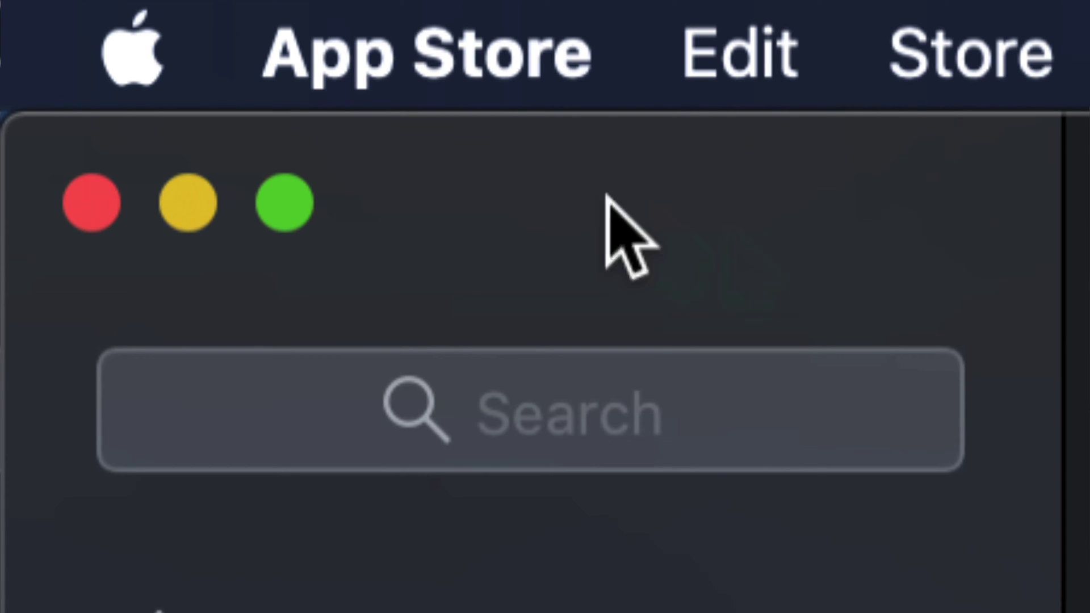
left_click(468, 73)
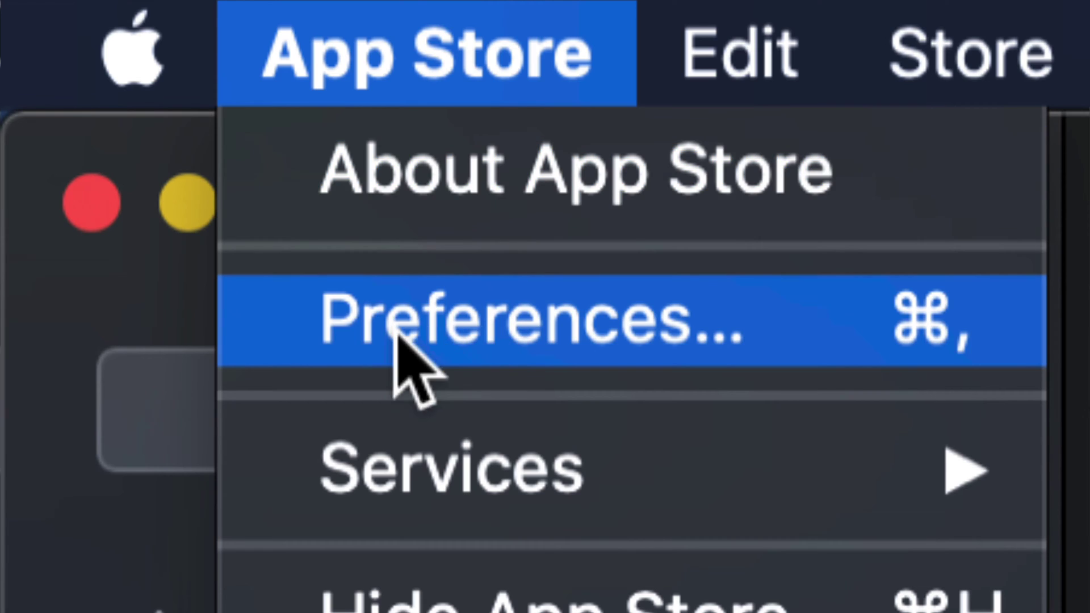
In App Store Preferences, leave the Automatic Updates checkbox unchecked after toggling it
left_click(508, 324)
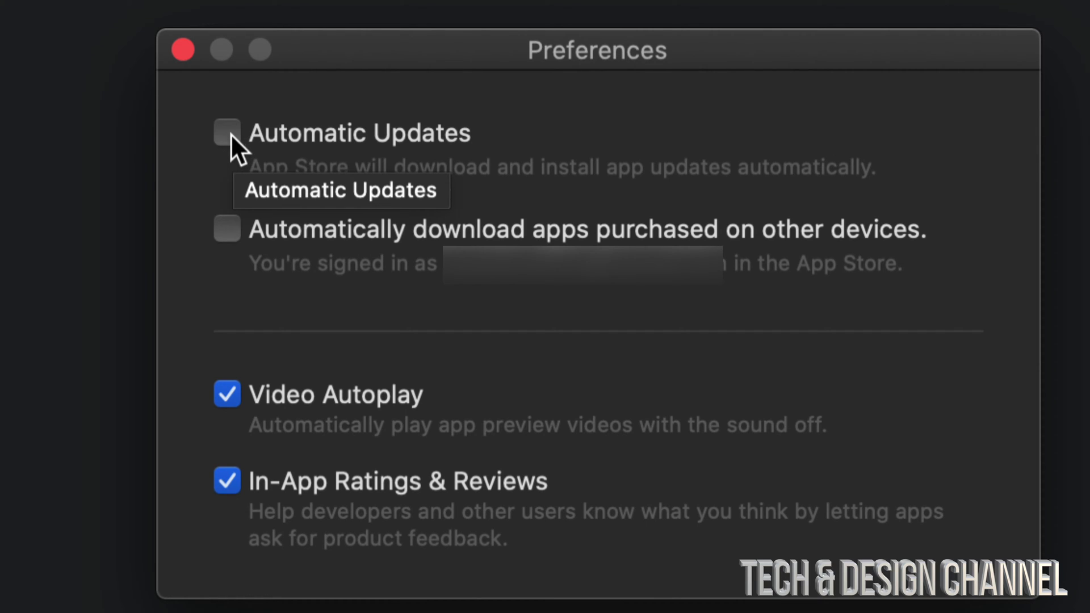
left_click(230, 133)
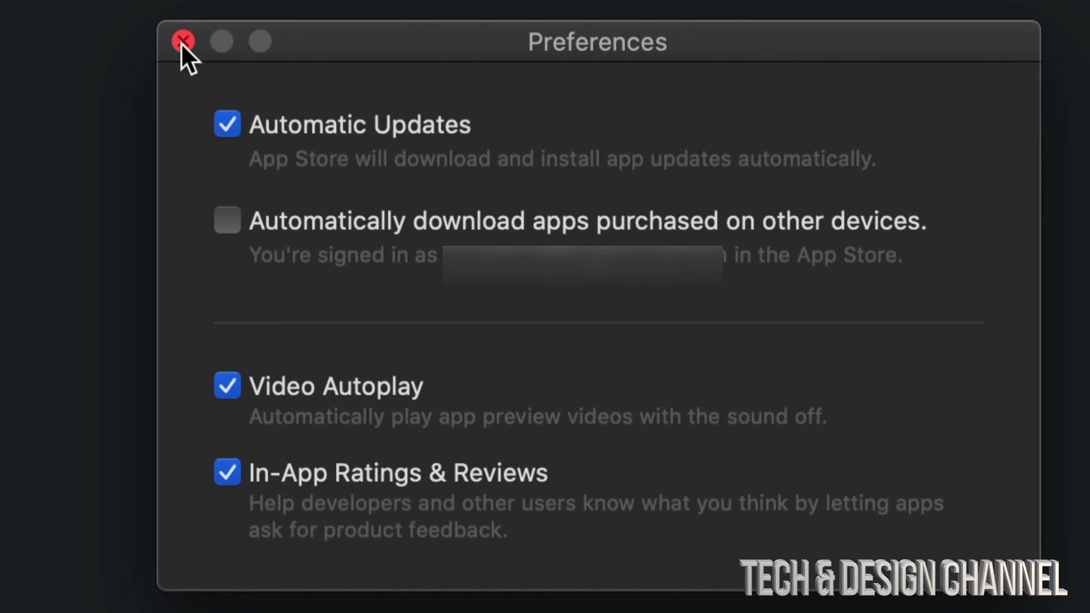
left_click(227, 125)
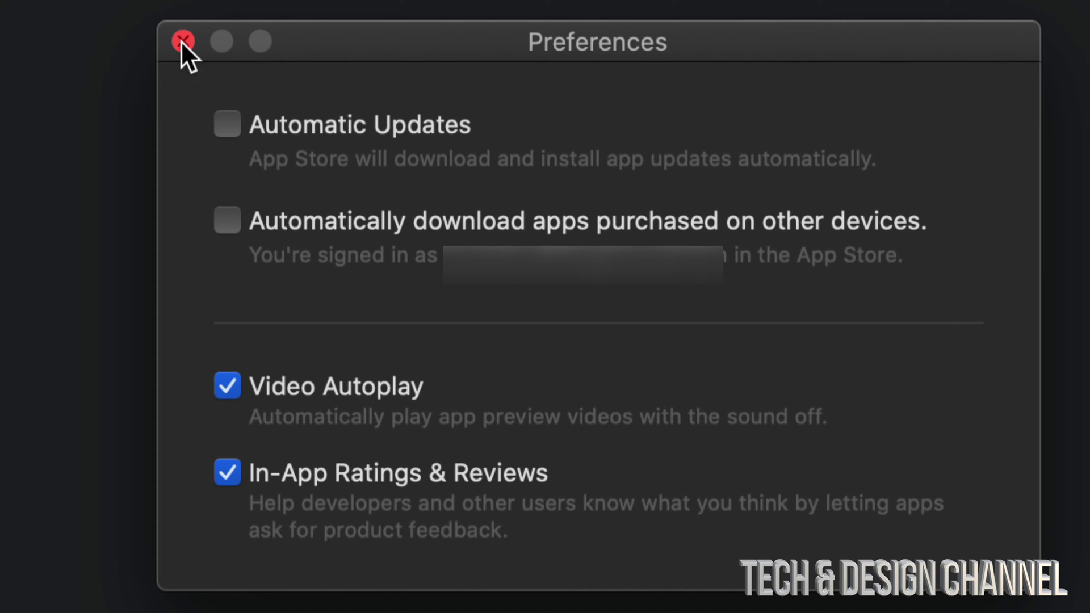
Close the App Store preferences and bring up System Preferences from the Apple menu
left_click(180, 41)
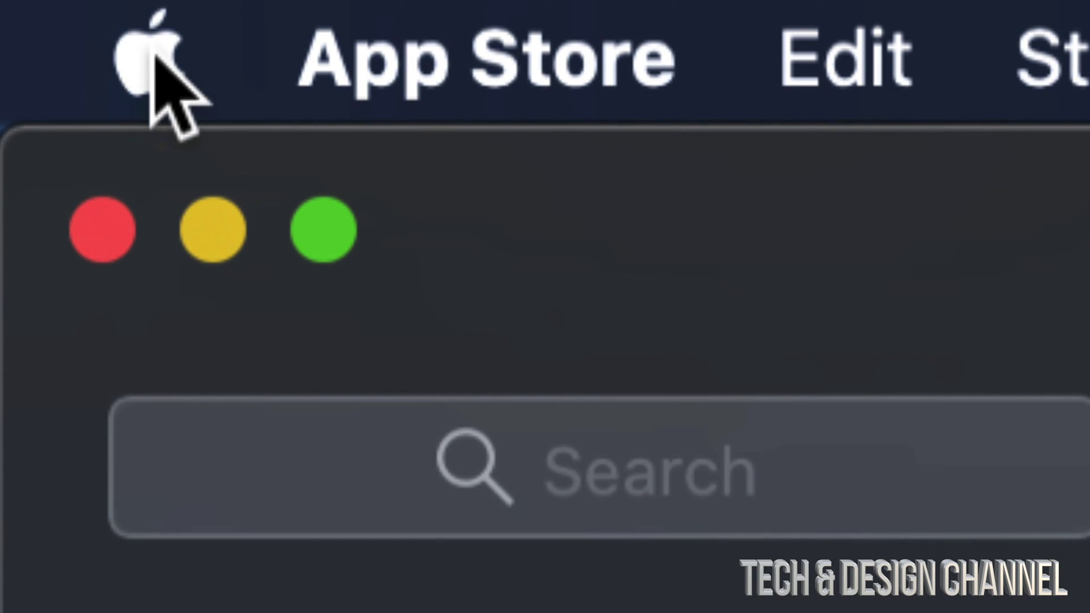
left_click(154, 63)
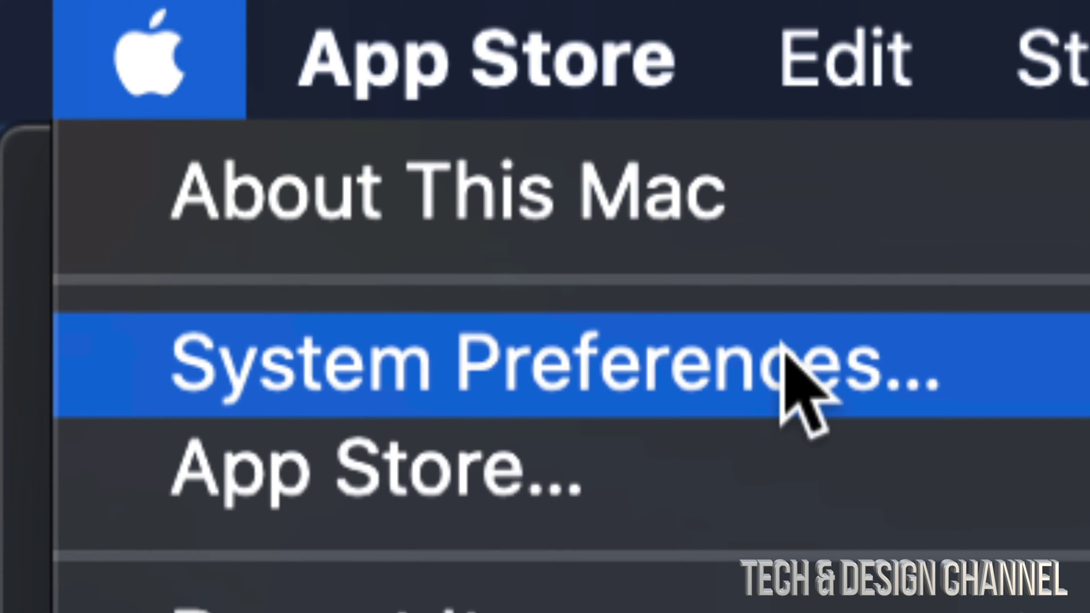
left_click(745, 347)
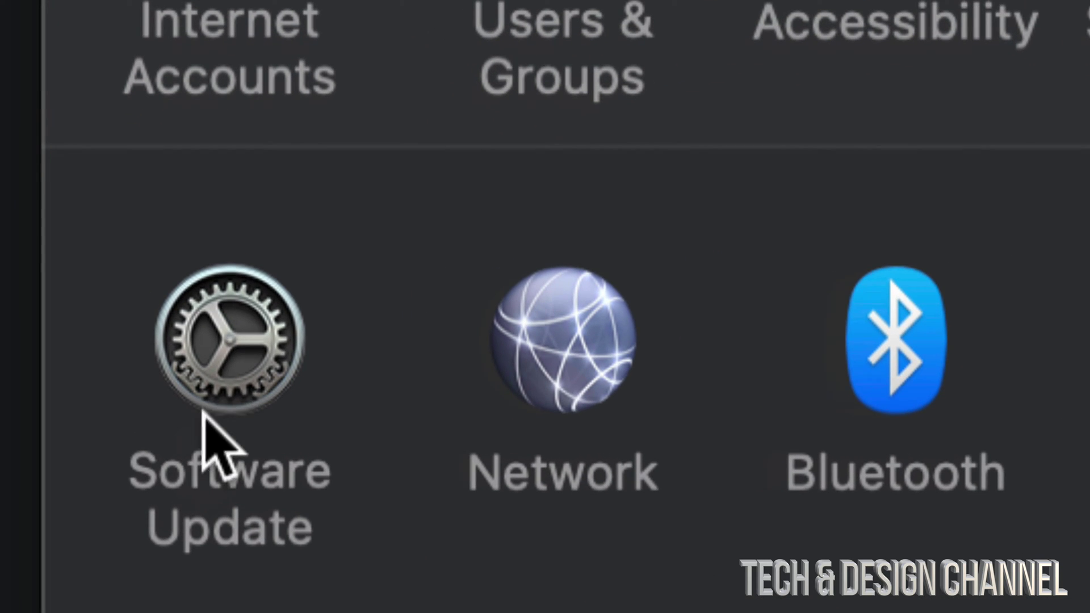
In Software Update, uncheck 'Automatically keep my Mac up to date' and confirm Turn Off Automatic Updates
left_click(223, 375)
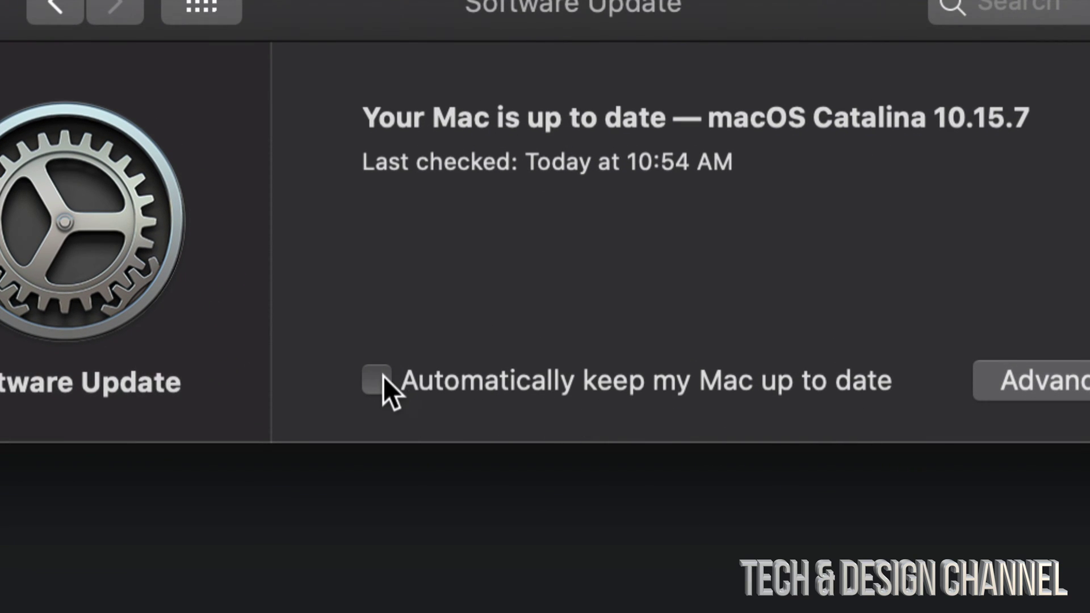
left_click(380, 380)
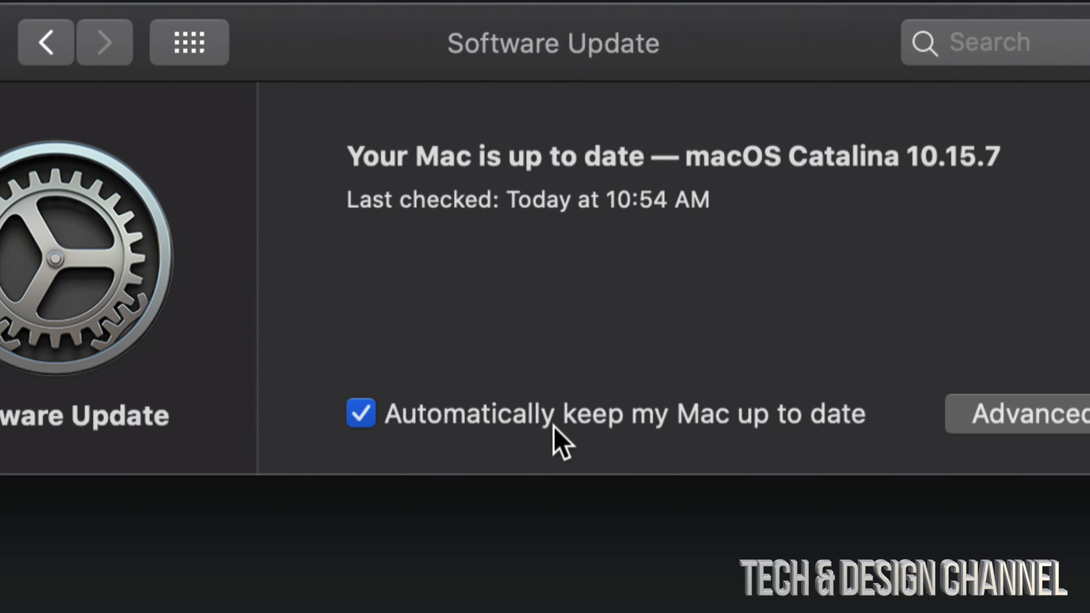
left_click(362, 414)
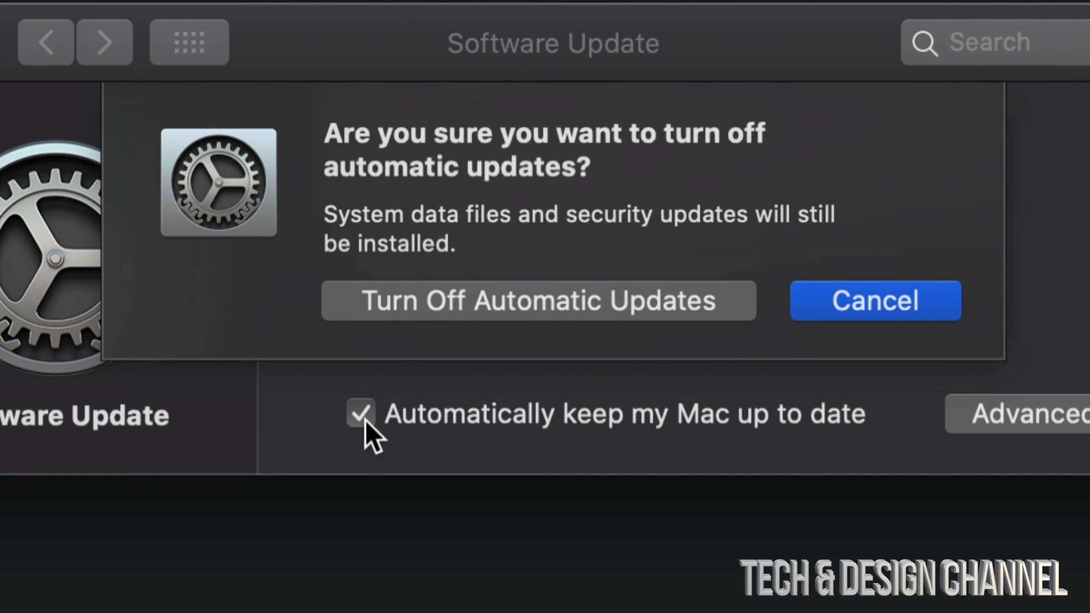
left_click(667, 300)
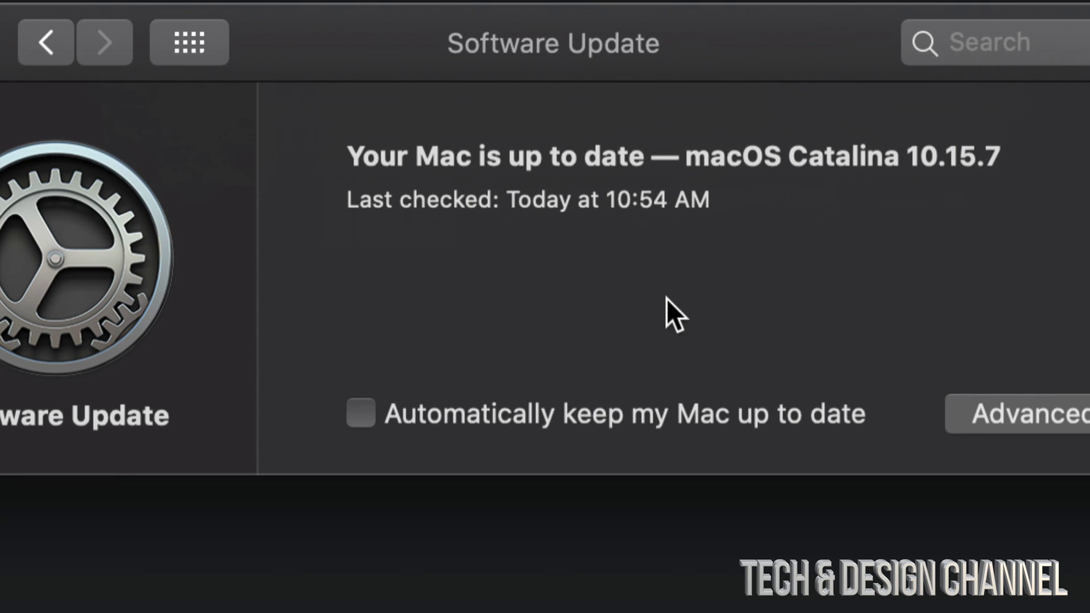